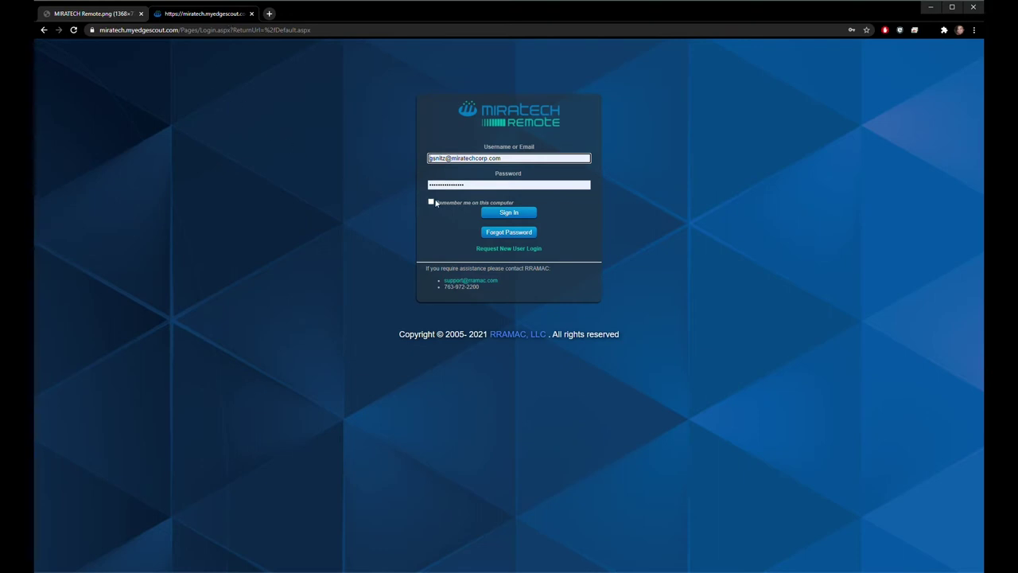
Step: Sign in with the saved account credentials and switch the asset dashboard from the grid to the Map view
left_click(497, 214)
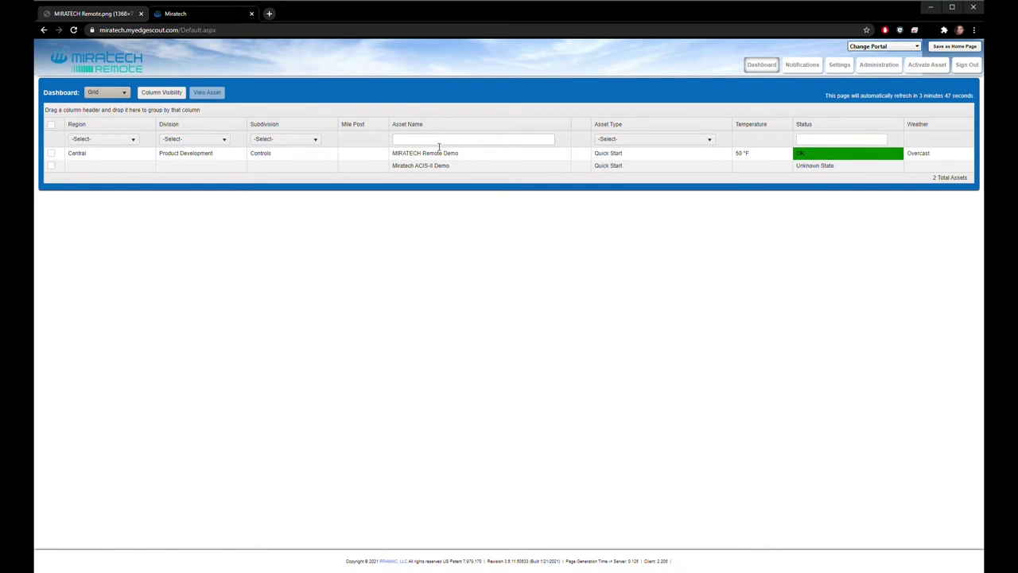
left_click(113, 94)
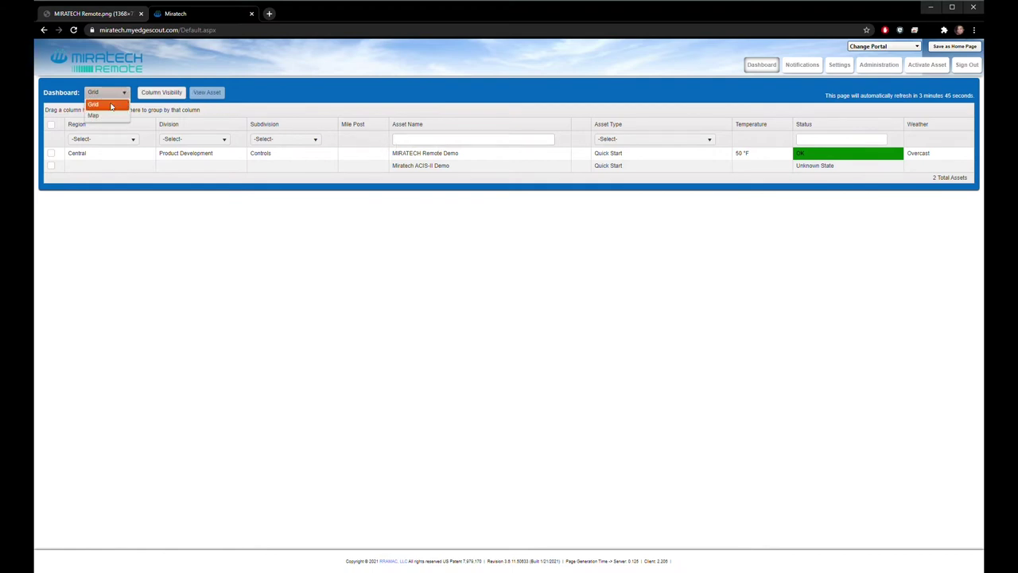
left_click(94, 116)
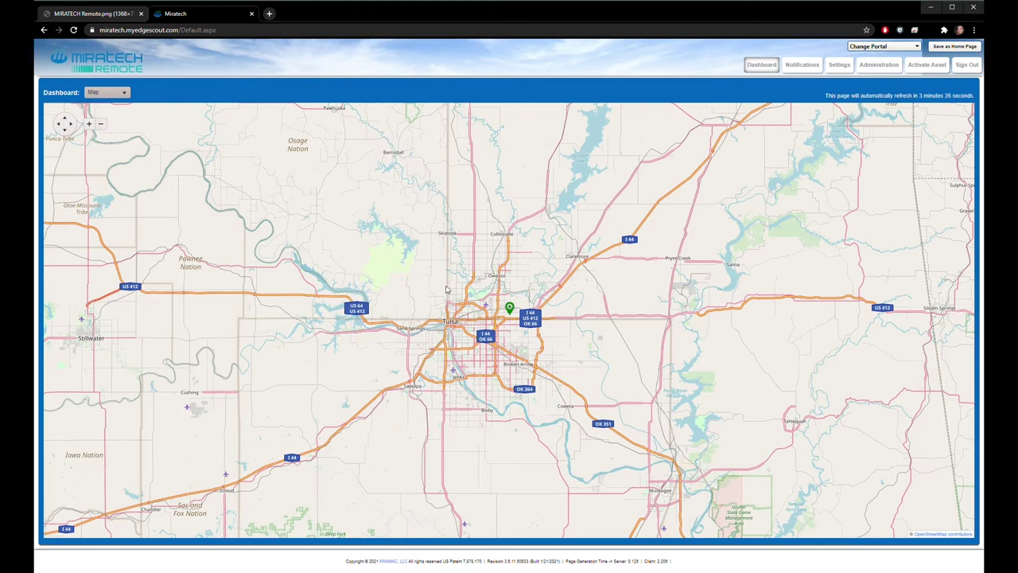
Step: Open the MIRATECH Remote Demo asset from its map marker near Tulsa and show its history chart
left_click(511, 312)
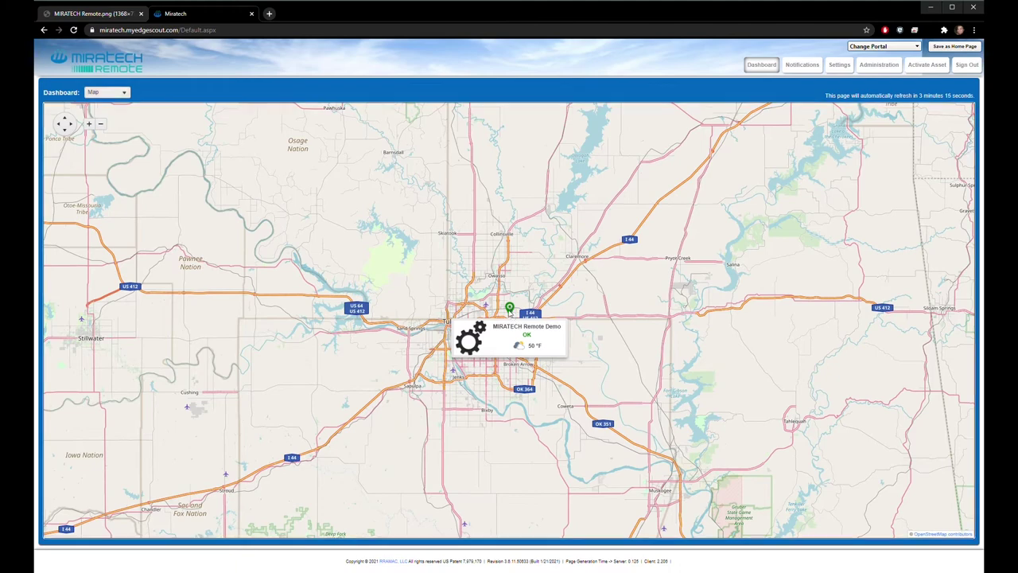
double_click(510, 312)
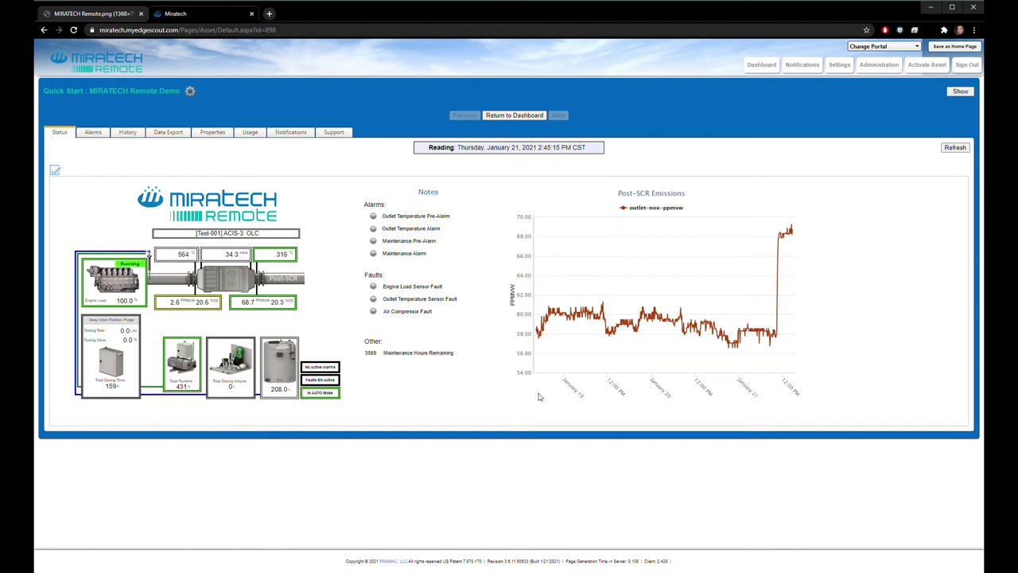
left_click(135, 134)
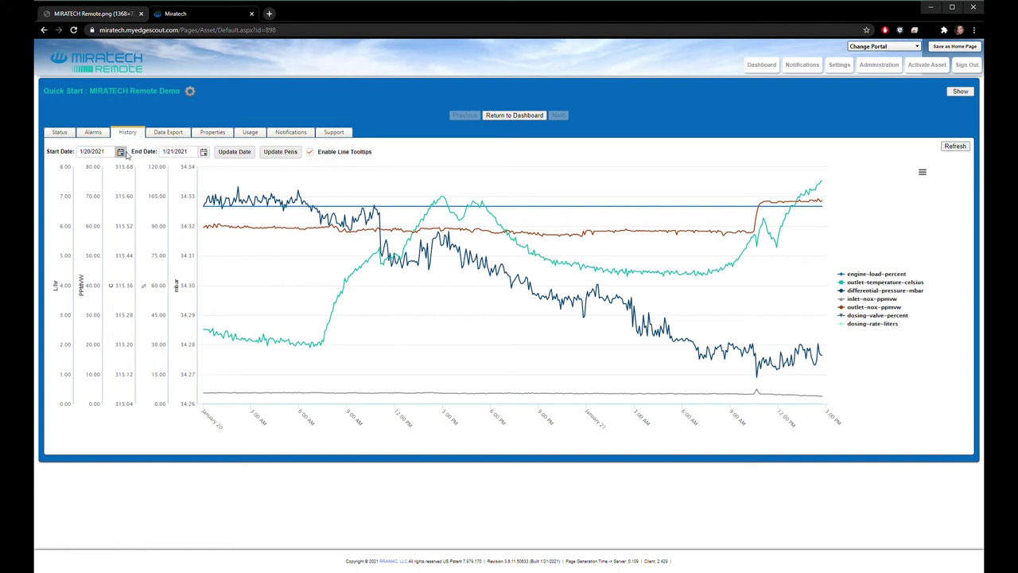
Step: Set the history chart's date range to 1/18/2021 through 1/21/2021 and apply it
left_click(121, 152)
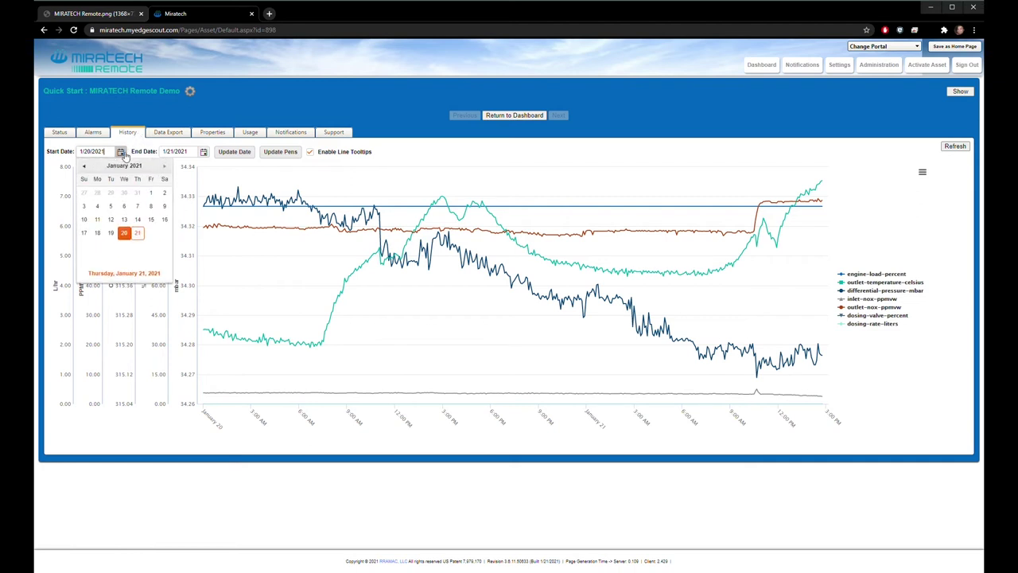
left_click(99, 234)
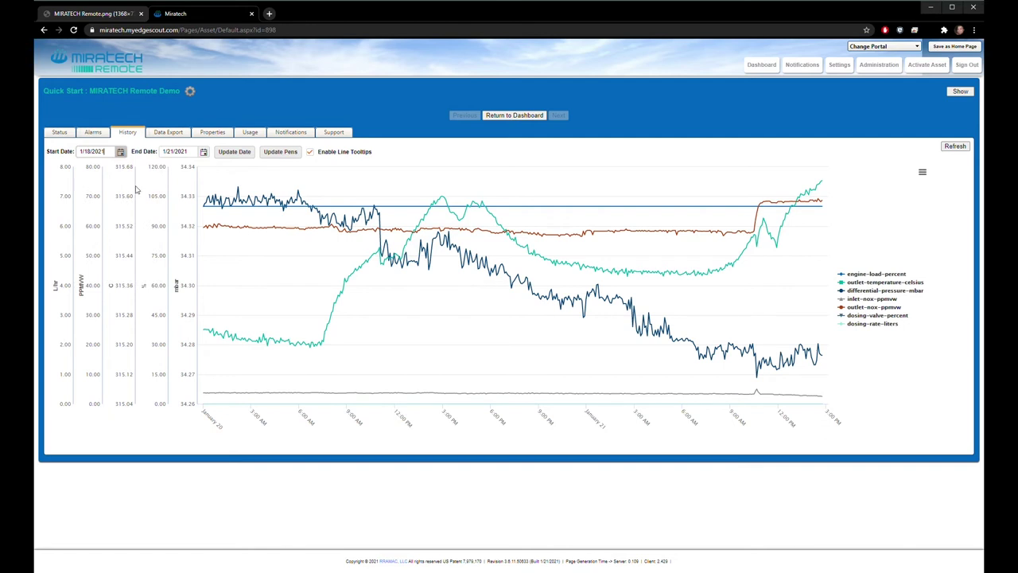
left_click(204, 153)
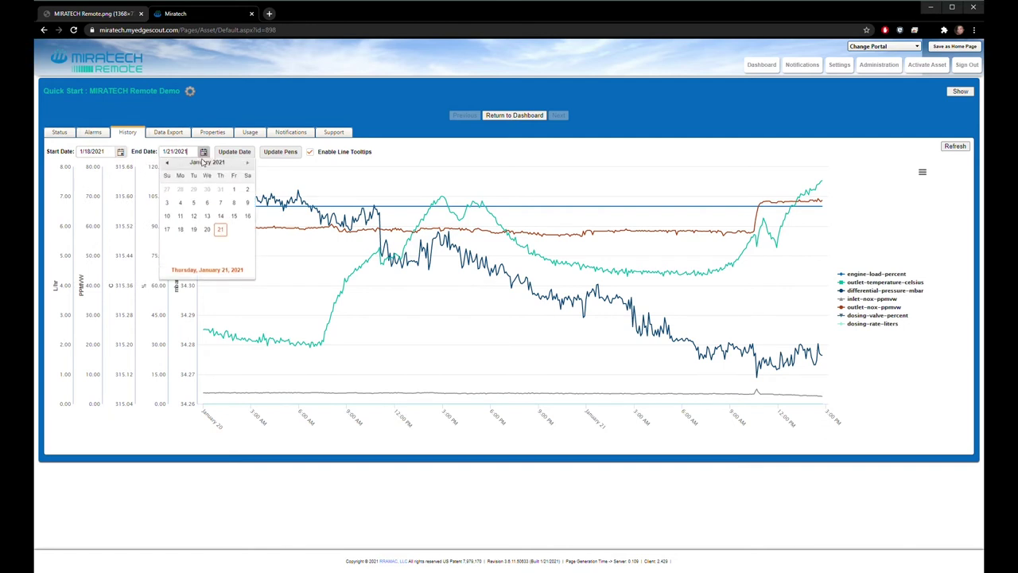
left_click(221, 235)
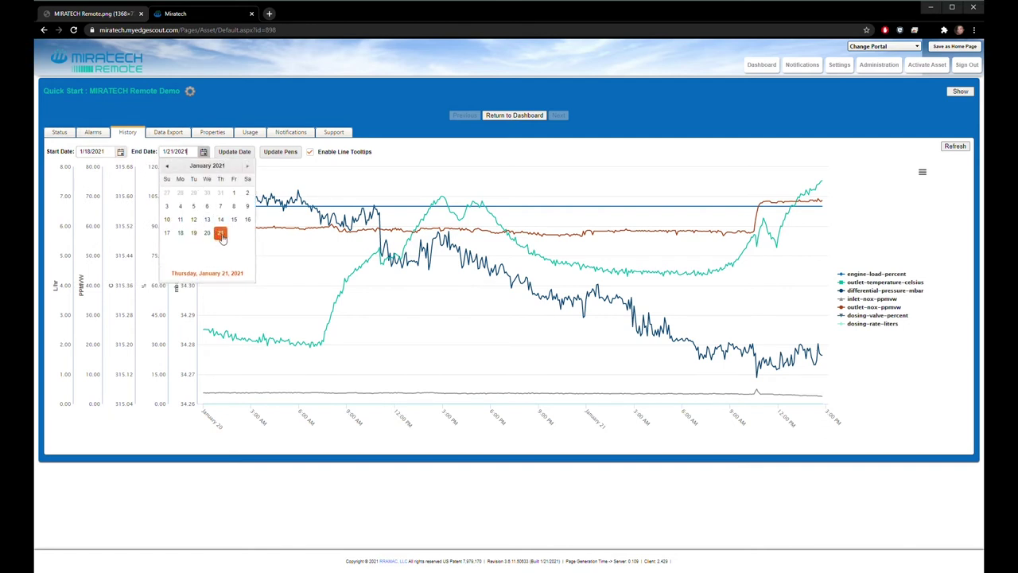
left_click(242, 156)
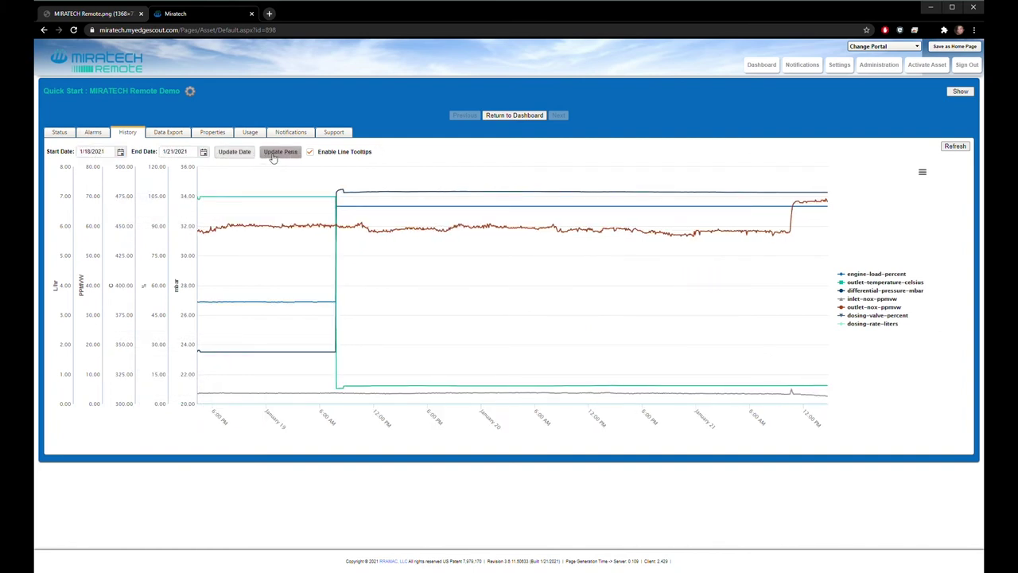
Step: Remove the dosing-rate-liters, dosing-valve-percent, inlet-nox-ppmvw and outlet-nox-ppmvw pens from the history chart
left_click(273, 152)
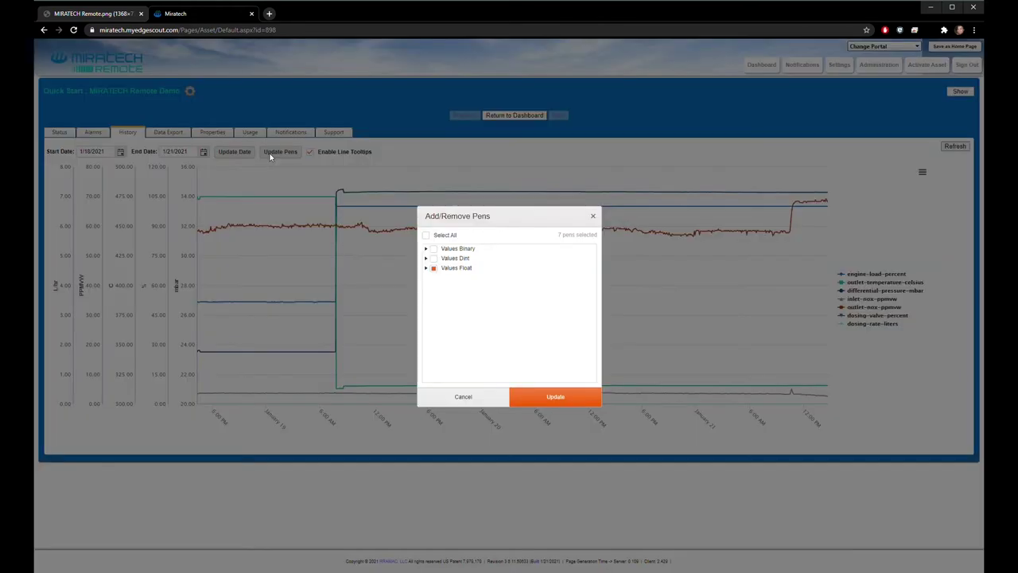
left_click(426, 267)
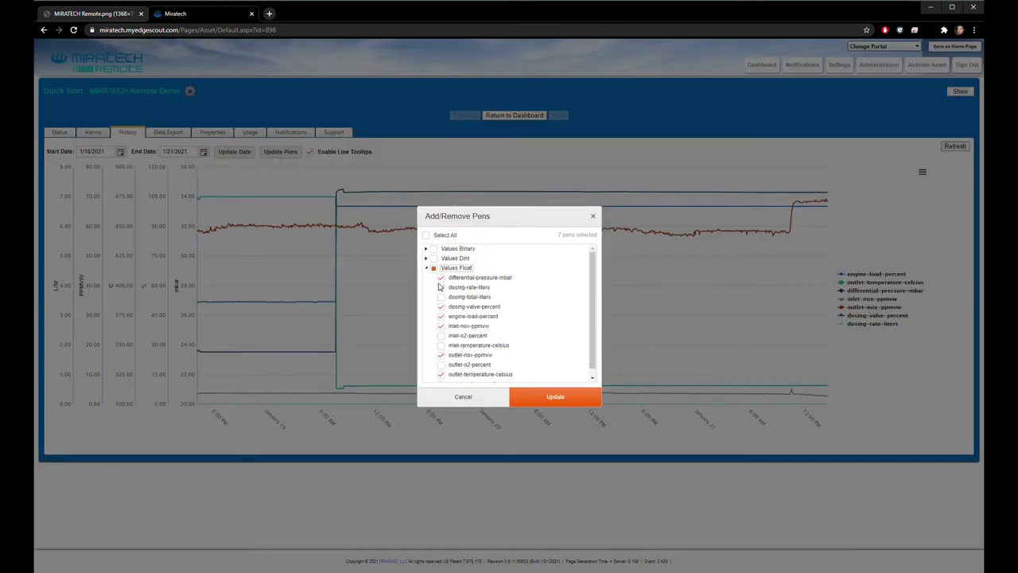
left_click(442, 287)
left_click(443, 307)
left_click(442, 326)
left_click(442, 356)
scroll(464, 374, "down", 1)
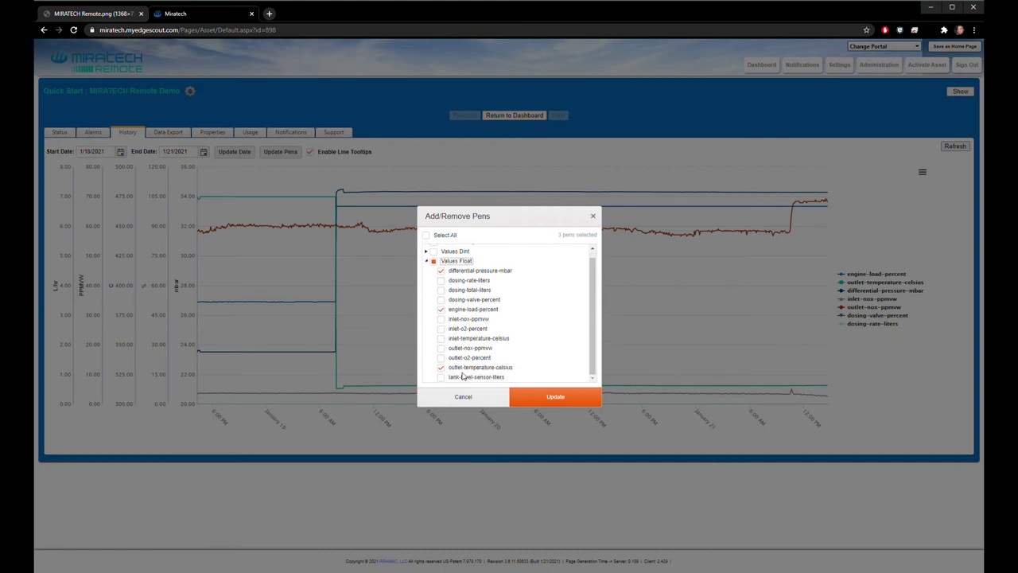
left_click(544, 402)
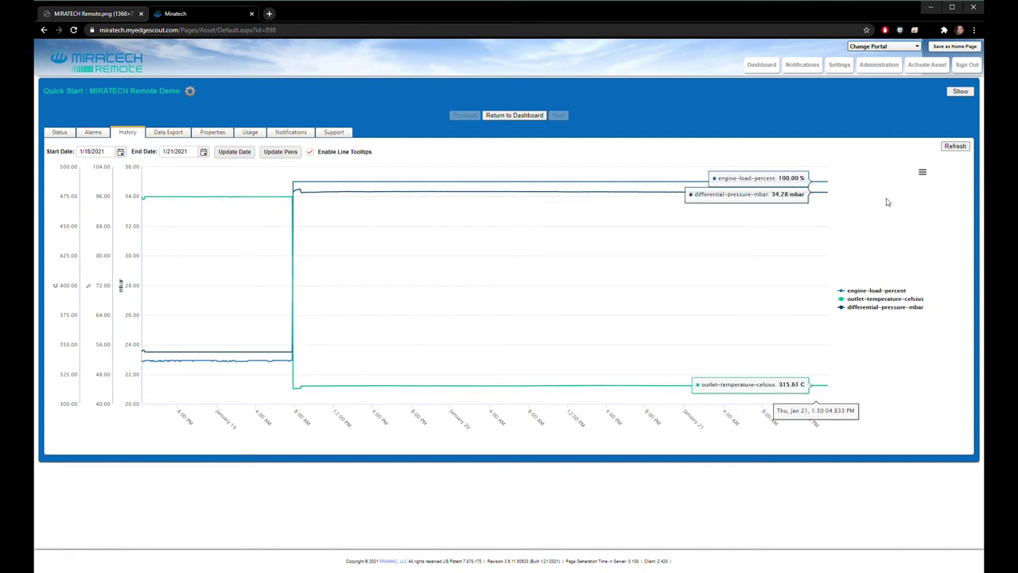
Step: Check the history chart's print and download options, including the XLS export
left_click(921, 172)
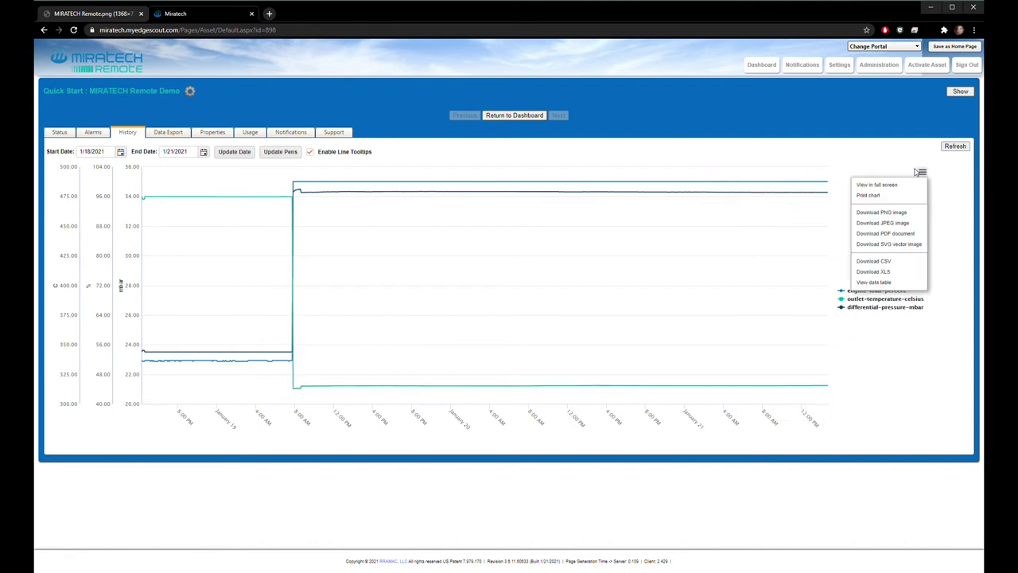
left_click(910, 272)
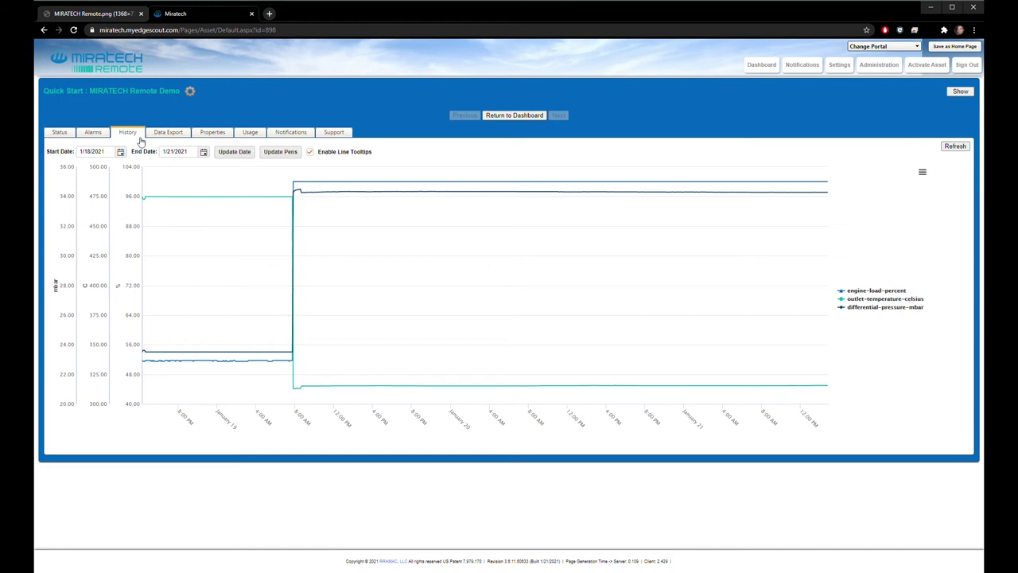
Step: Set the history chart's start date to 1/11/2021 and apply it
left_click(118, 153)
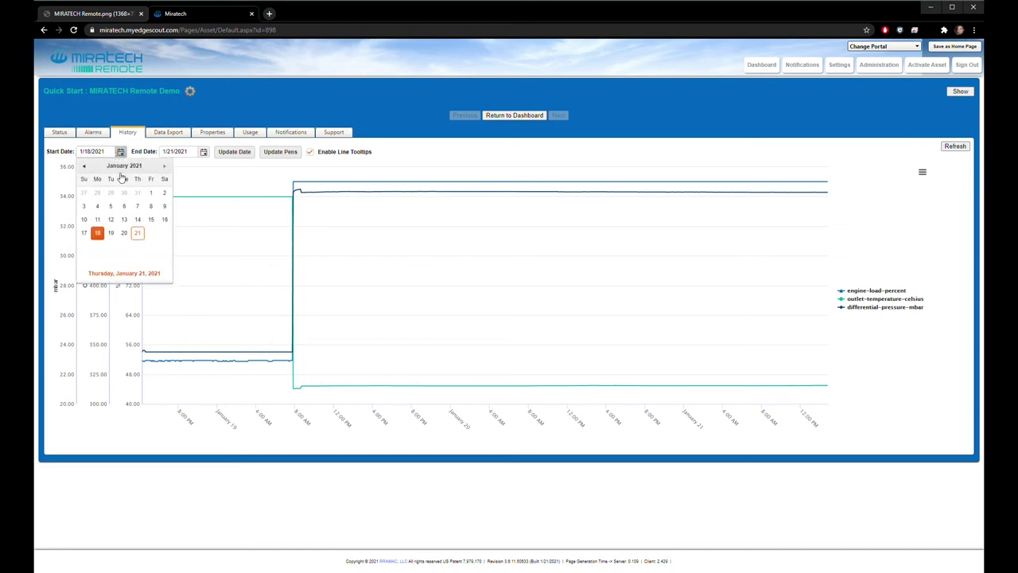
left_click(99, 220)
left_click(232, 152)
Step: Add all remaining Values Float pens to the history chart, including the dosing, inlet, outlet and tank-level values
left_click(278, 153)
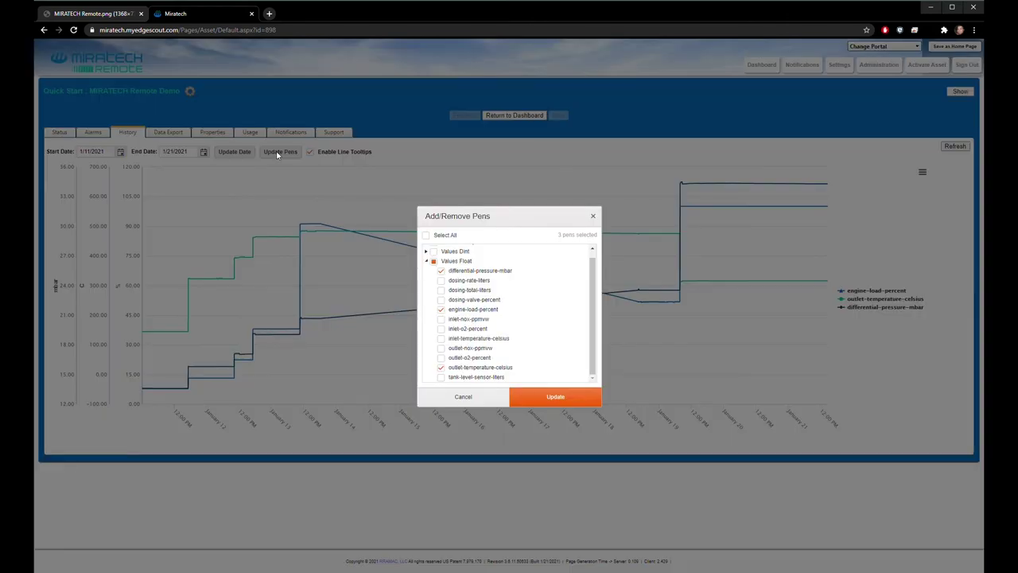
left_click(441, 280)
left_click(441, 290)
left_click(441, 299)
left_click(441, 319)
left_click(441, 328)
left_click(441, 338)
left_click(441, 347)
left_click(442, 358)
left_click(441, 377)
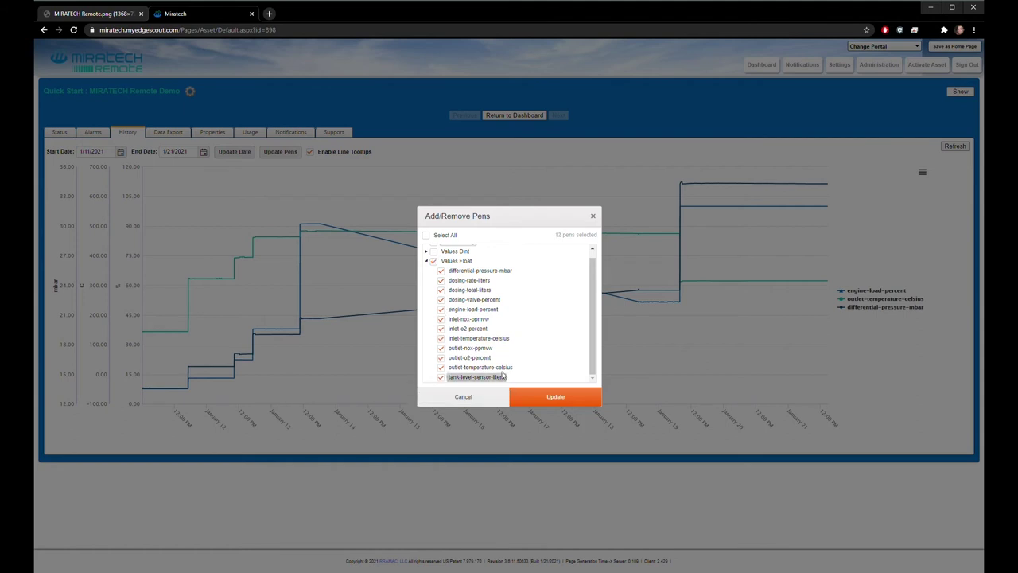
left_click(543, 399)
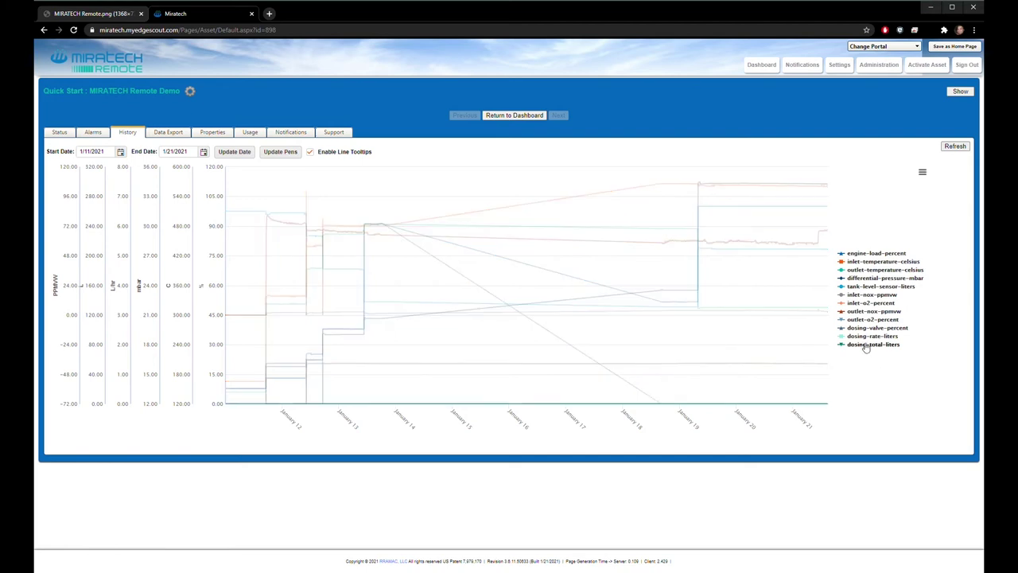
Step: Hide the dosing, tank-level, differential-pressure and temperature series on the history chart, and zoom into January 12, about 6 AM to 8 PM
left_click(866, 346)
left_click(867, 336)
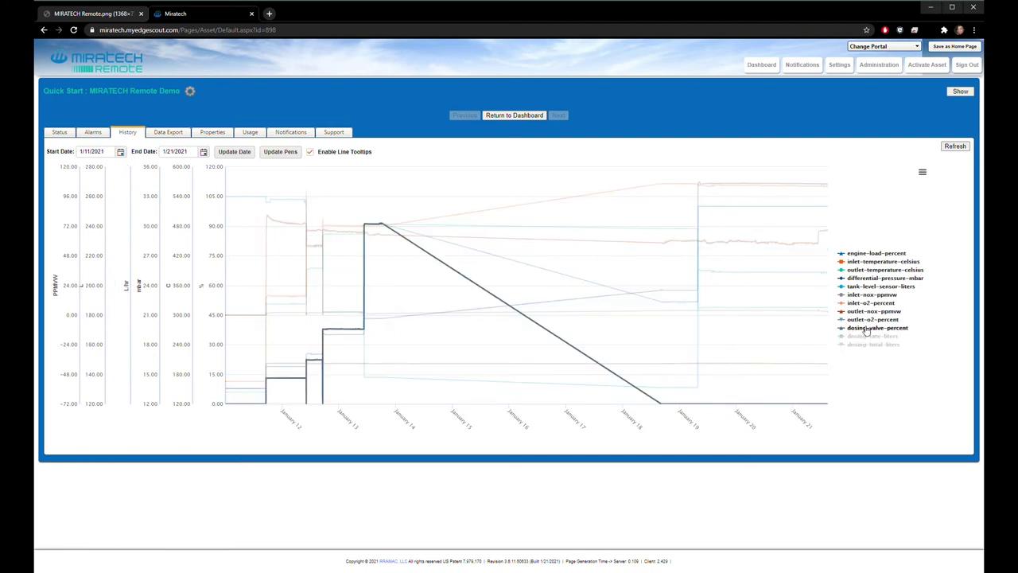
left_click(867, 329)
left_click(866, 320)
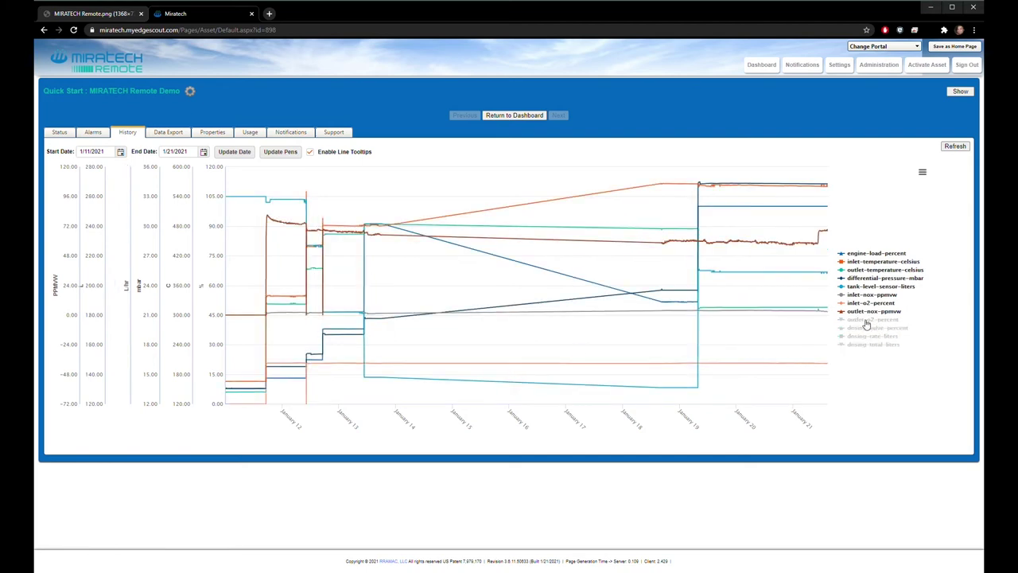
left_click(867, 320)
left_click(867, 286)
left_click(867, 279)
left_click(867, 272)
left_click(867, 263)
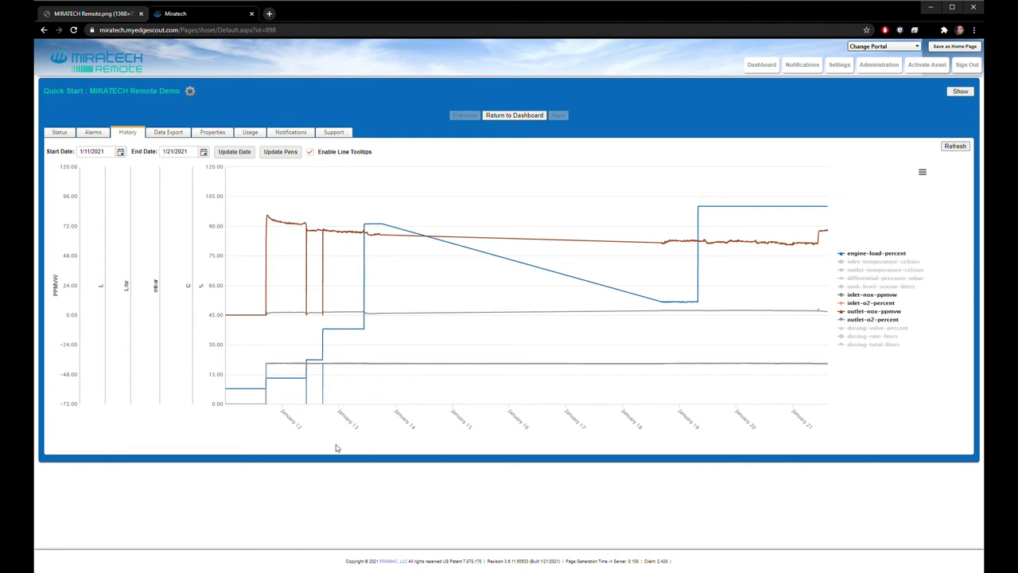
mouse_move(301, 306)
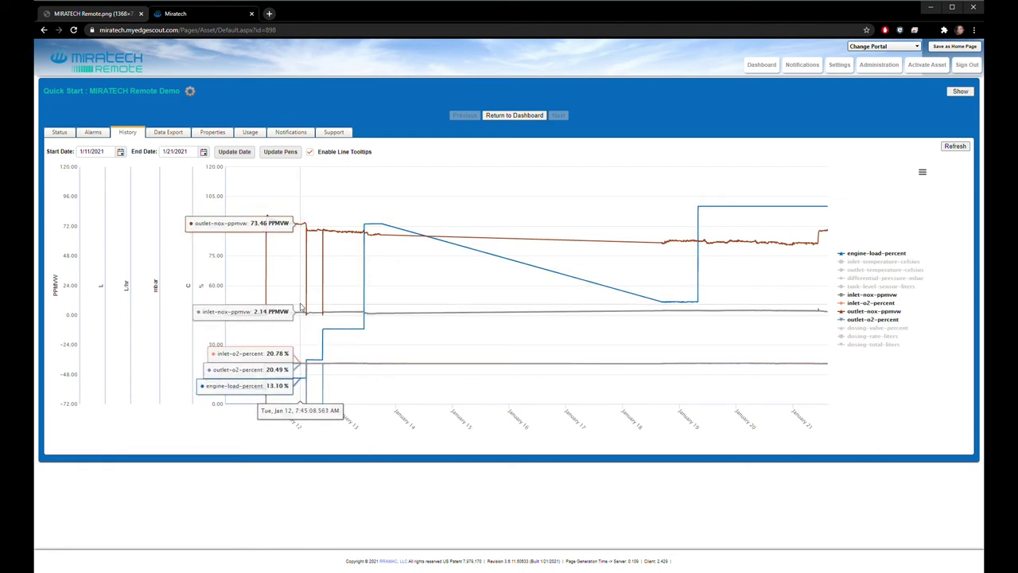
left_click_drag(298, 306, 333, 299)
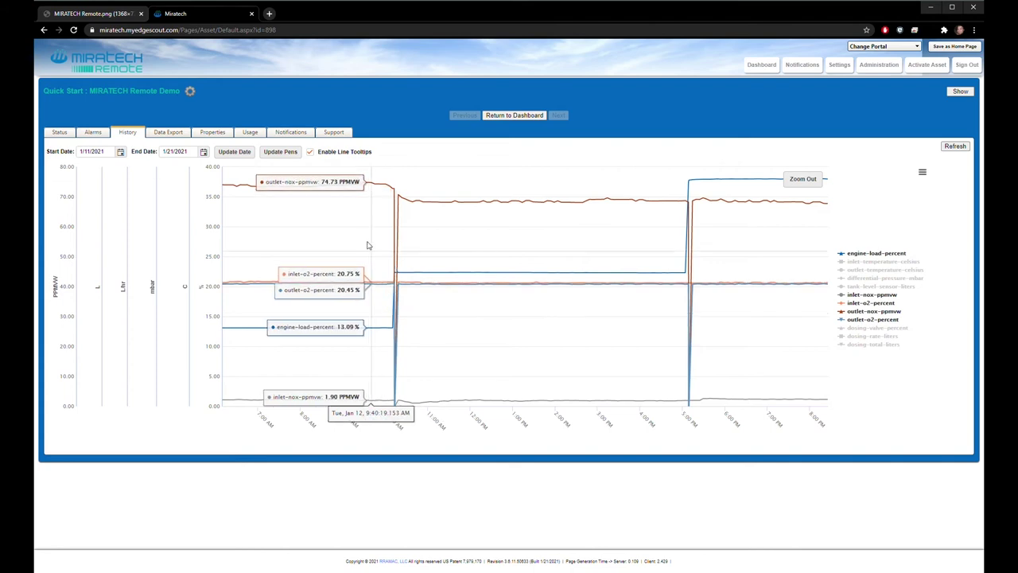
Step: Limit the history chart's pens to inlet-nox-ppmvw and outlet-nox-ppmvw from Values Float plus mode-run from Values Binary
left_click(280, 152)
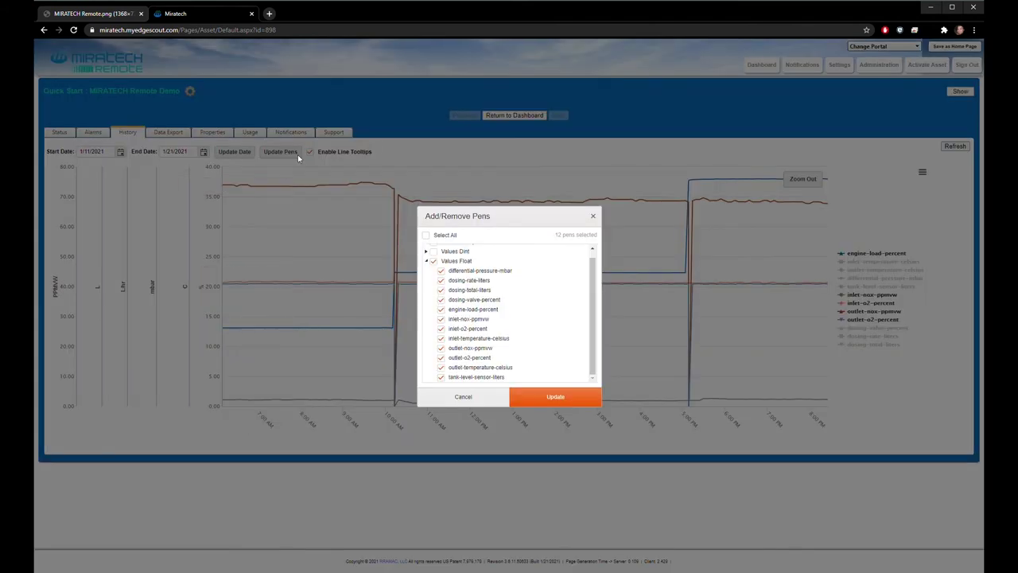
left_click(434, 262)
left_click(441, 319)
scroll(443, 351, "up", 1)
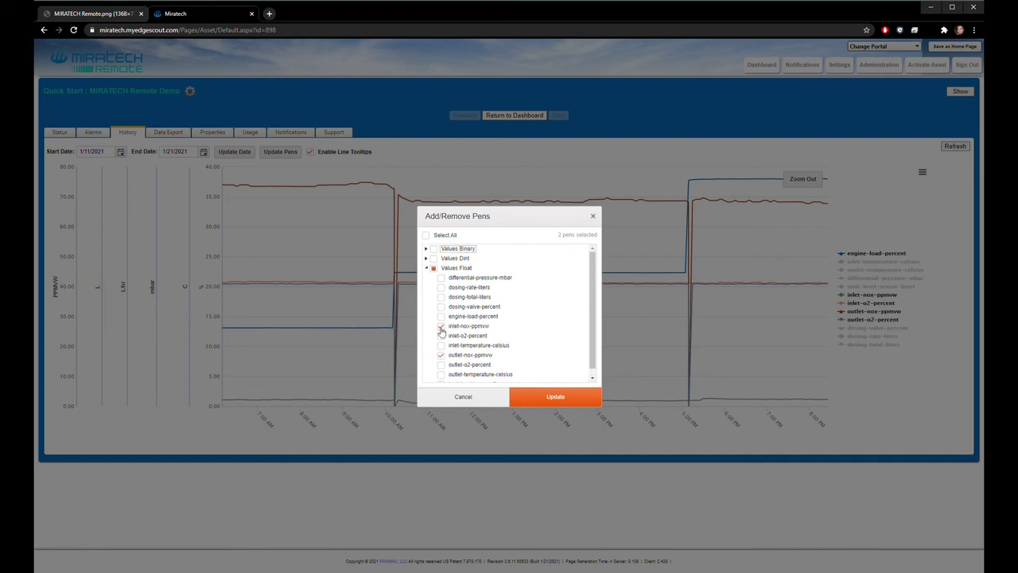
left_click(428, 249)
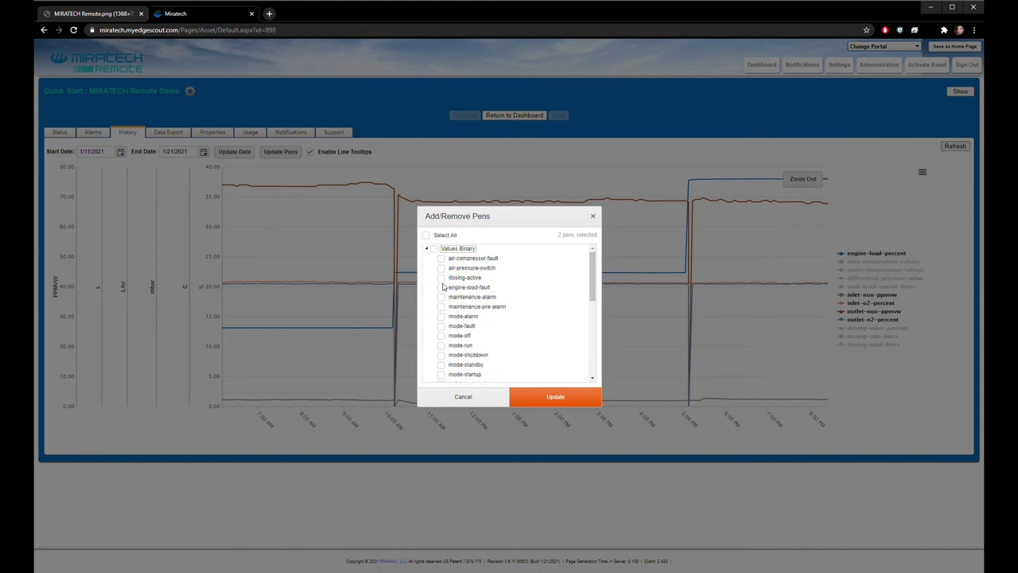
scroll(443, 291, "down", 1)
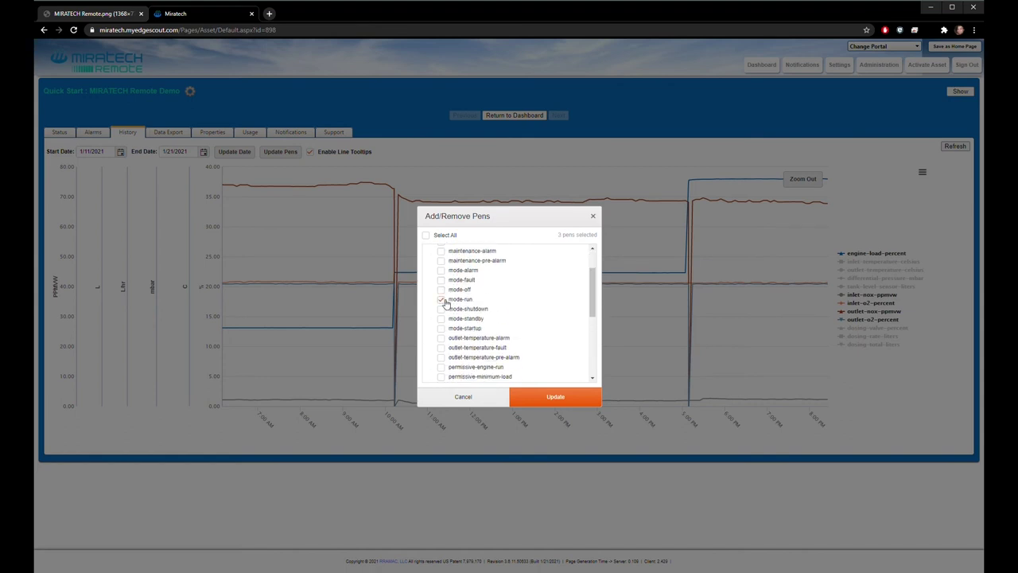
left_click(548, 400)
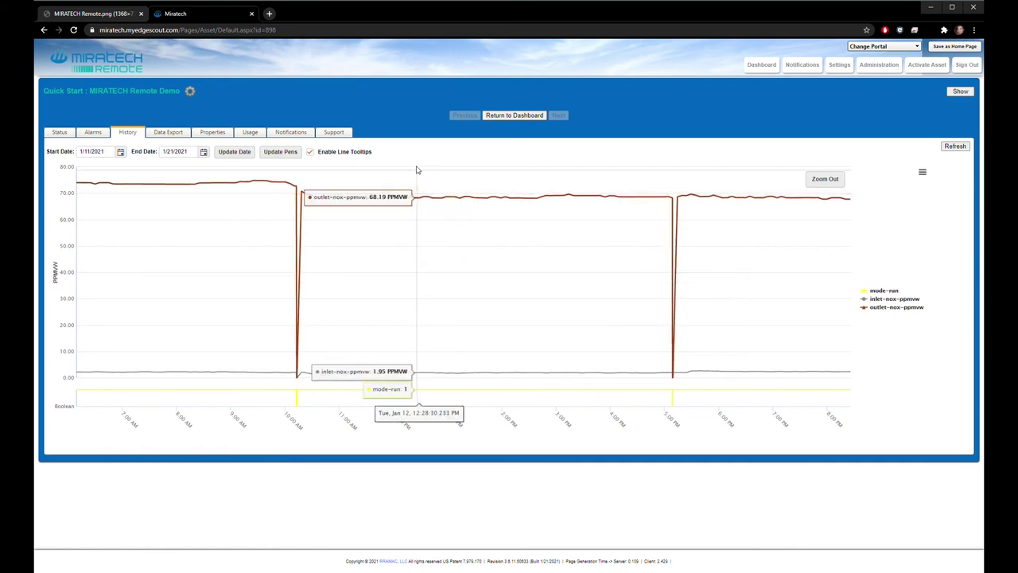
Step: Open the asset's Alarm notification, review its rule, time between notifications and email message options, and return to the asset's status overview
left_click(304, 137)
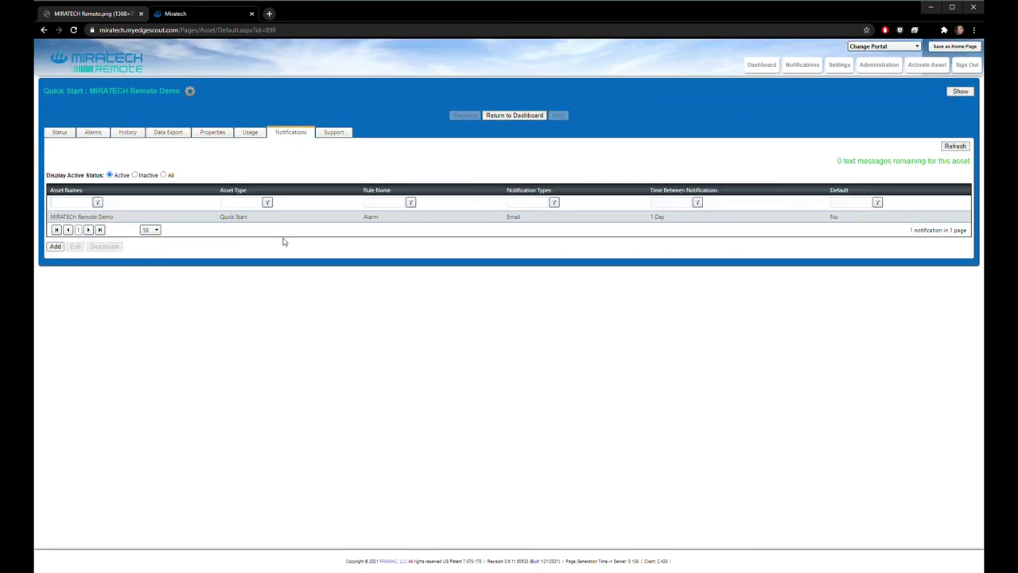
double_click(175, 217)
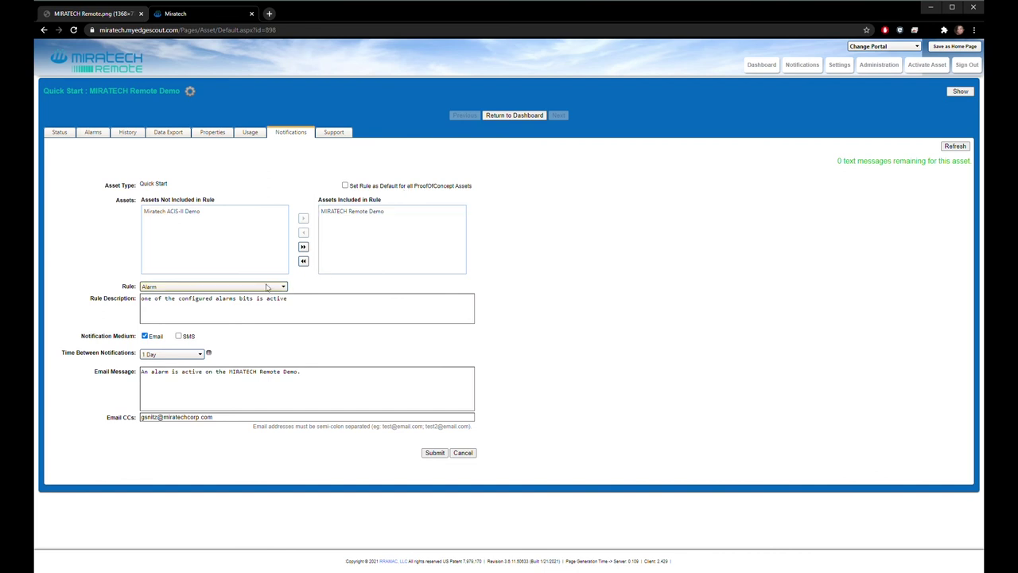
left_click(280, 288)
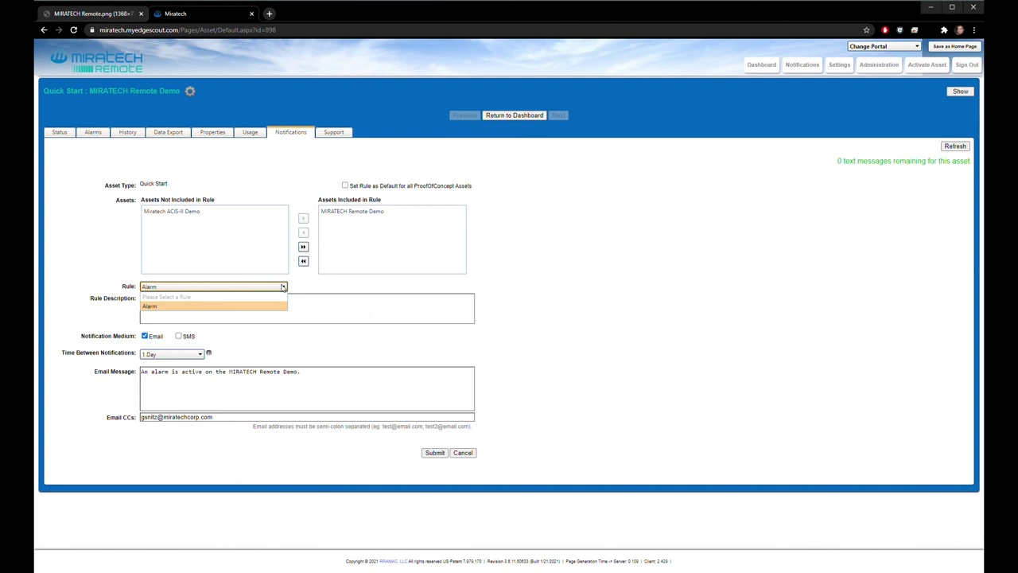
left_click(282, 305)
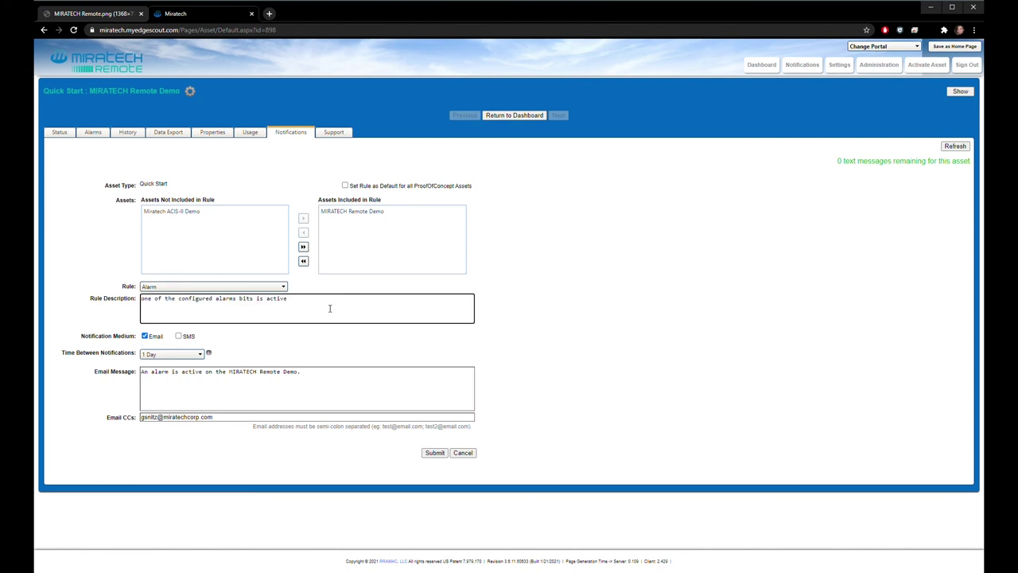
left_click(182, 355)
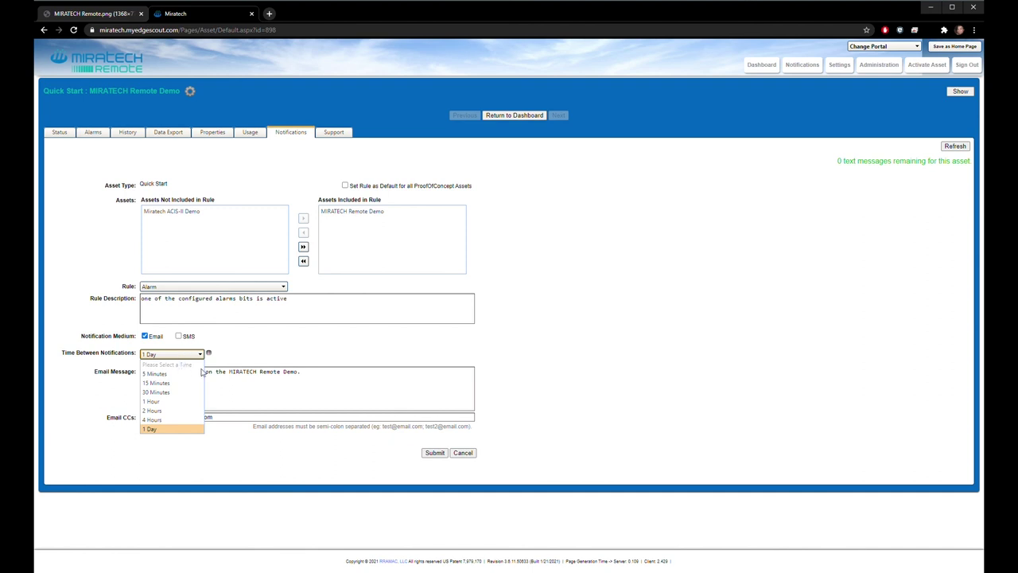
left_click(227, 381)
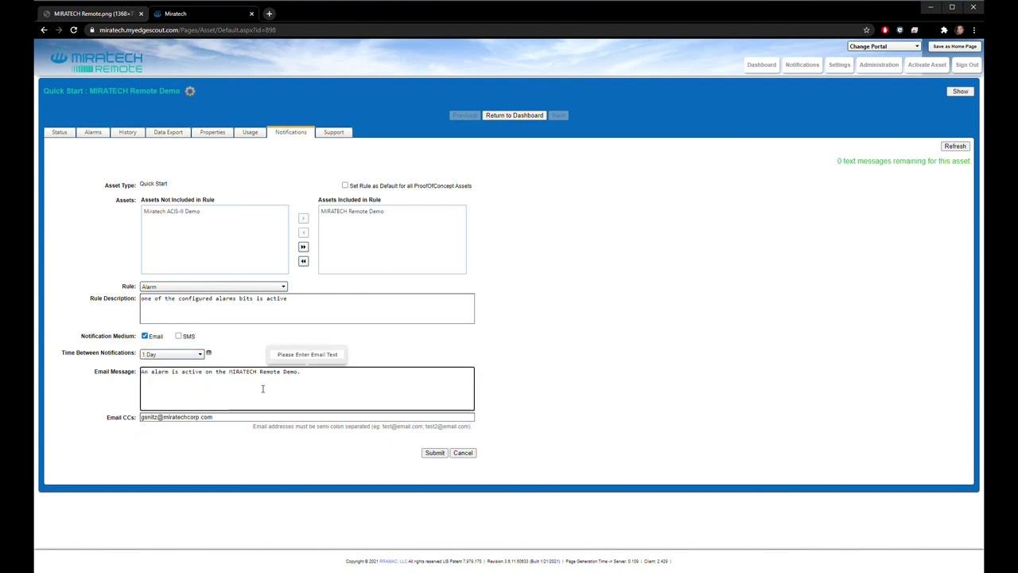
left_click_drag(308, 385, 157, 384)
left_click(218, 395)
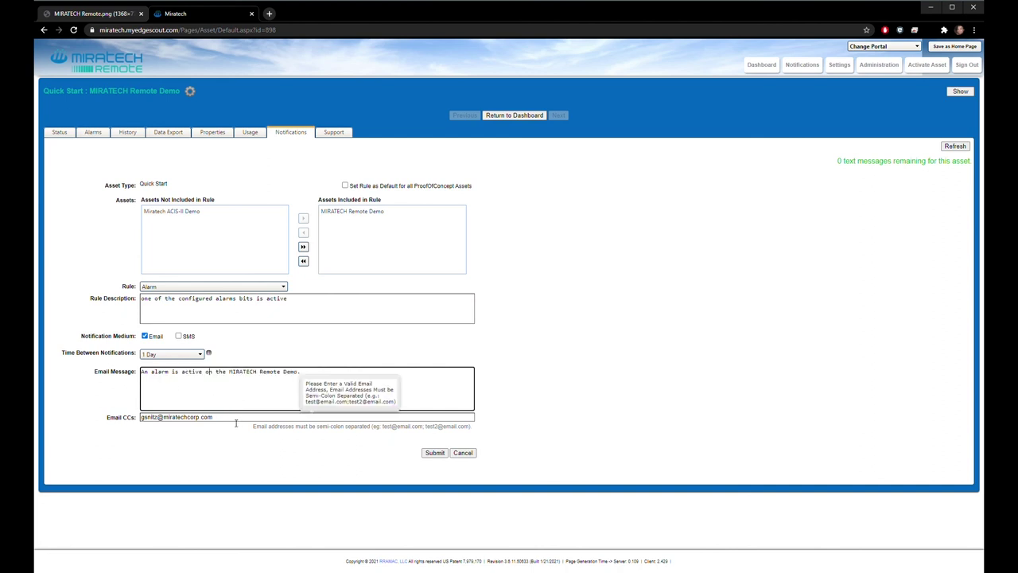
left_click(60, 133)
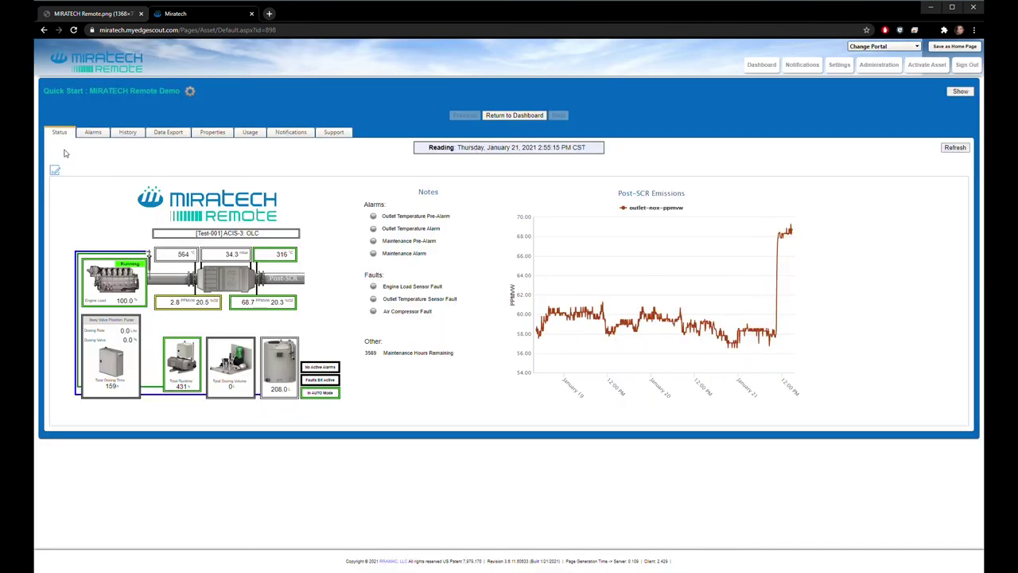